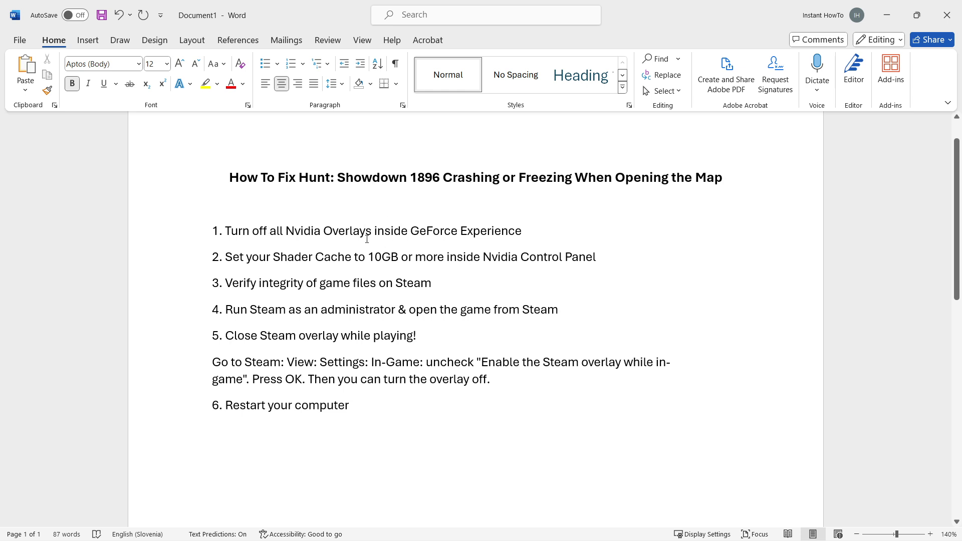
# Launch GeForce Experience from Windows Search, look through its settings, then close it
pyautogui.moveTo(472, 539)
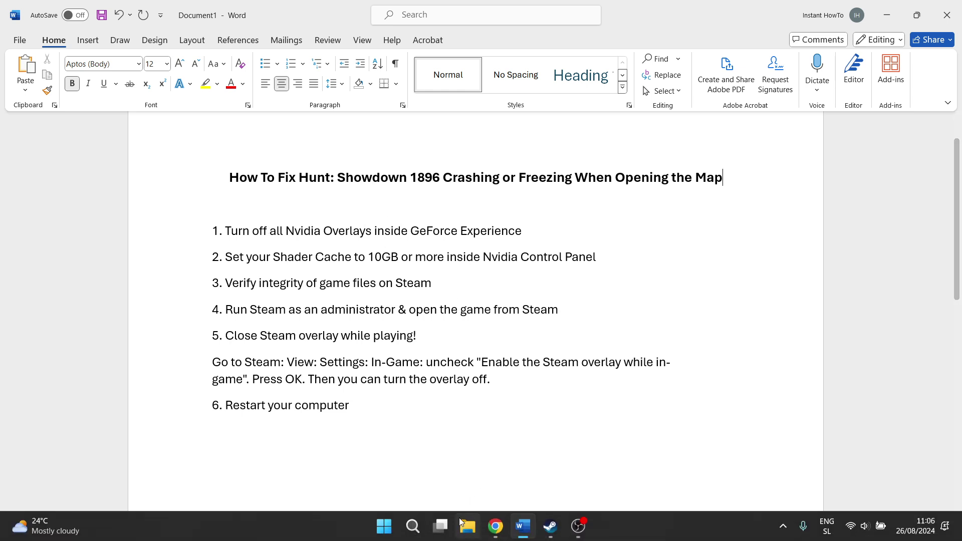
pyautogui.click(421, 530)
pyautogui.write('gefor')
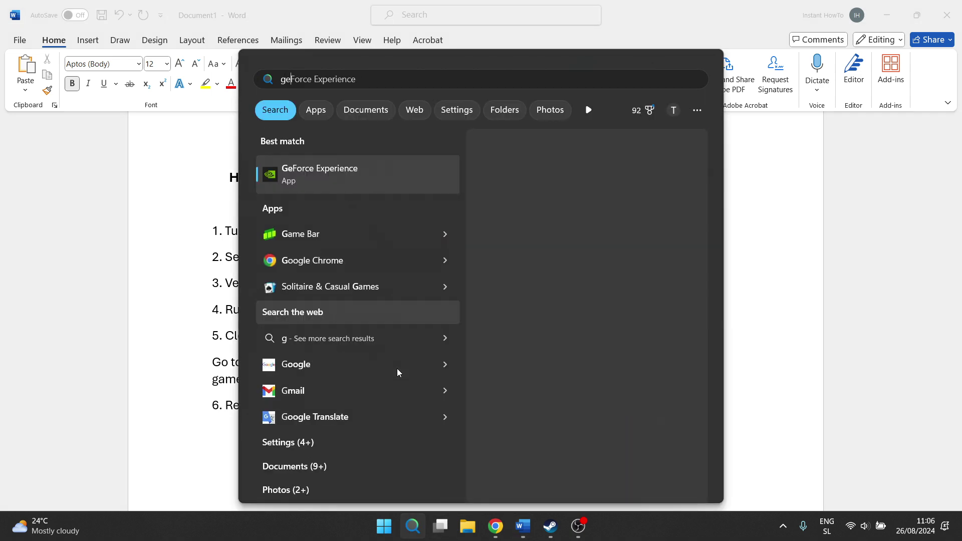
pyautogui.click(299, 171)
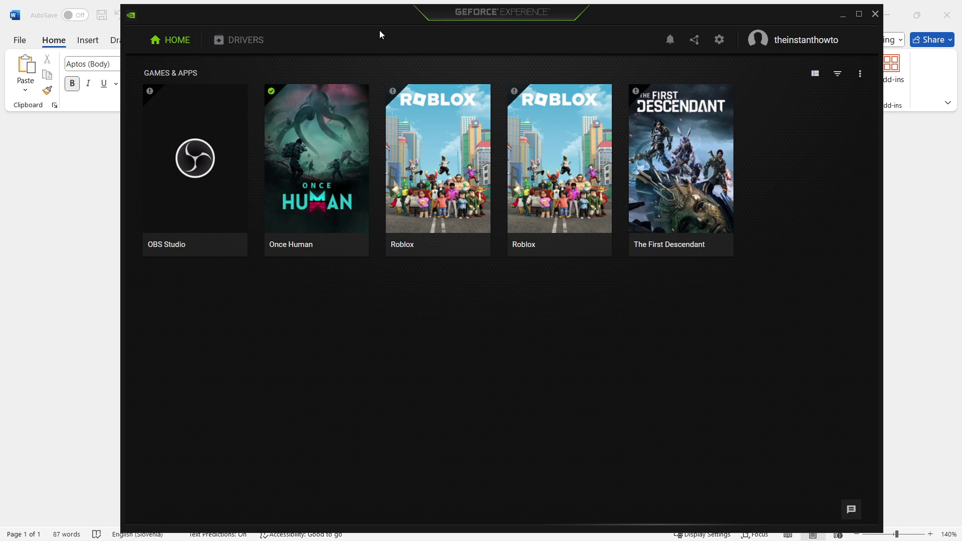
pyautogui.click(720, 41)
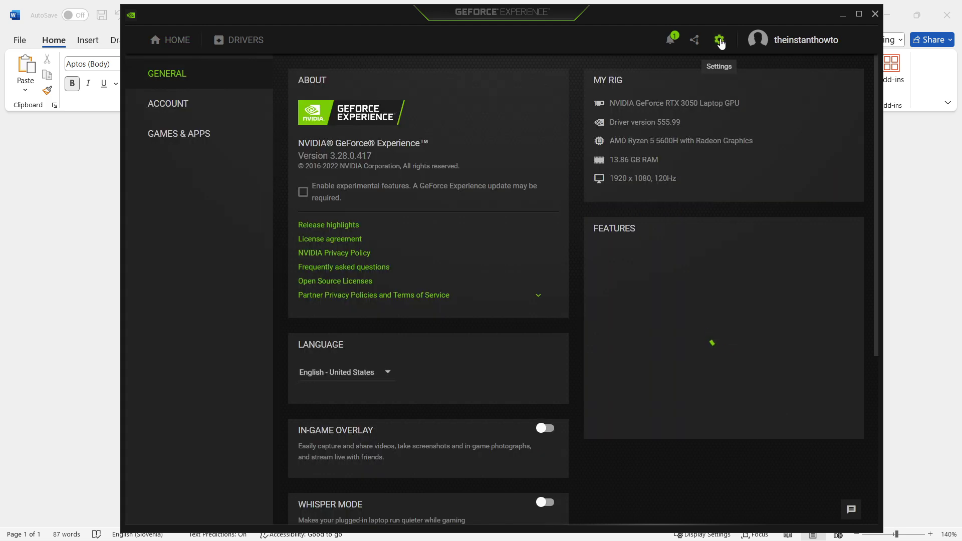
pyautogui.scroll(-4, 531, 101)
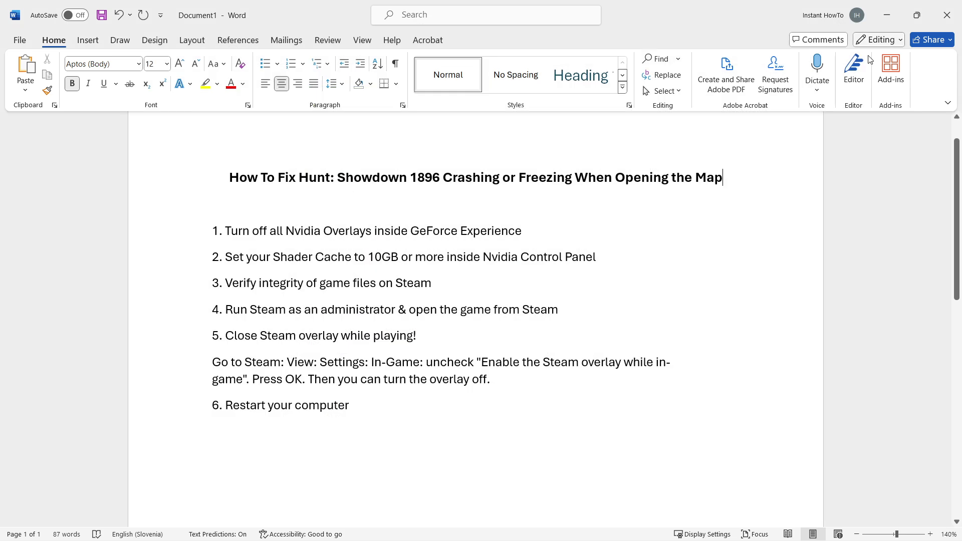
pyautogui.click(875, 13)
# Search 'nvidia control panel' and open NVIDIA Control Panel from the best match
pyautogui.moveTo(528, 537)
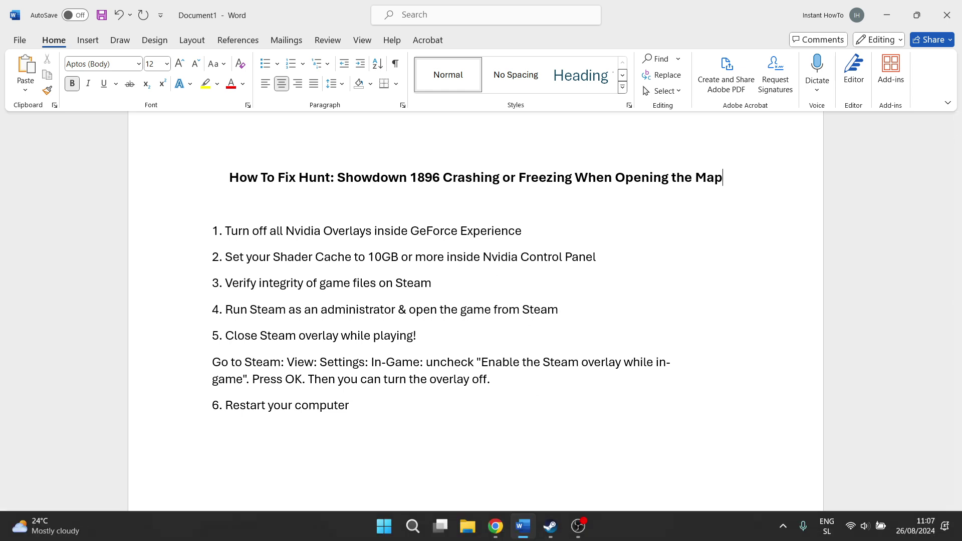
pyautogui.click(413, 530)
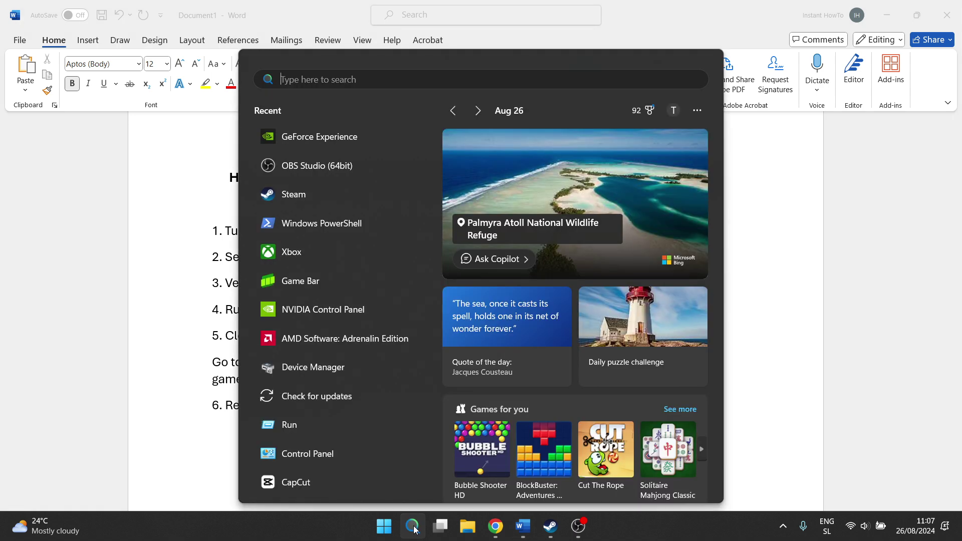
pyautogui.write('nvidia control pan')
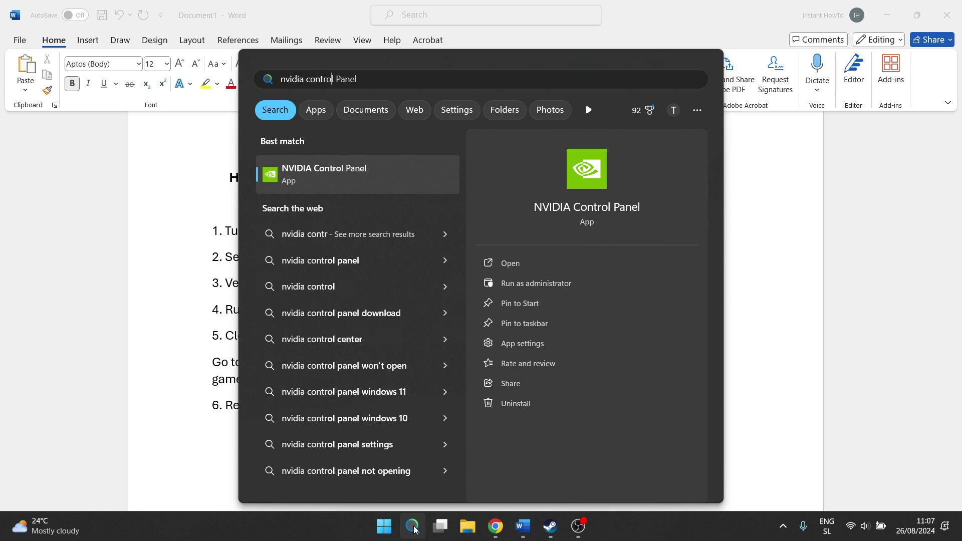
pyautogui.write('el')
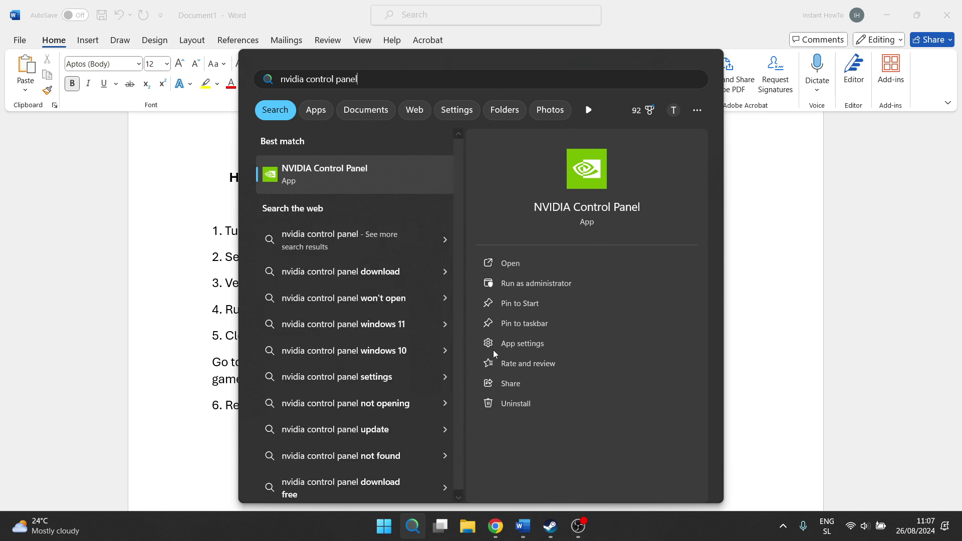
pyautogui.click(348, 176)
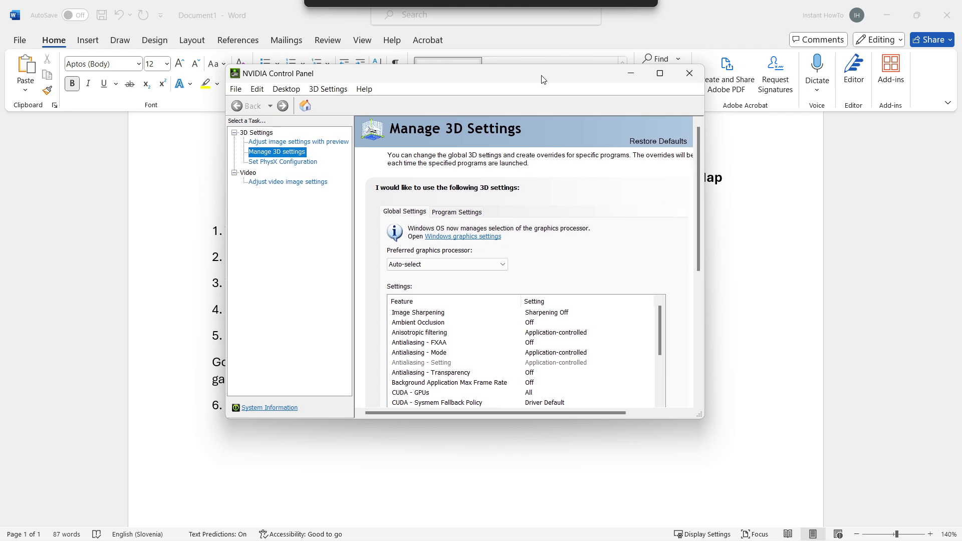
# Bring up the global 3D settings list in Manage 3D Settings
pyautogui.scroll(-2, 559, 228)
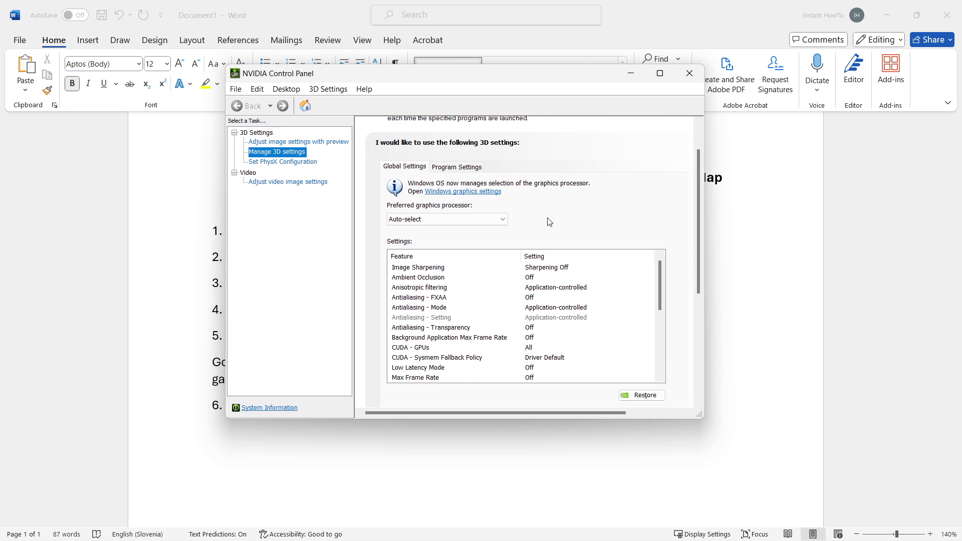
pyautogui.click(280, 154)
pyautogui.scroll(-1, 576, 223)
pyautogui.scroll(-3, 561, 269)
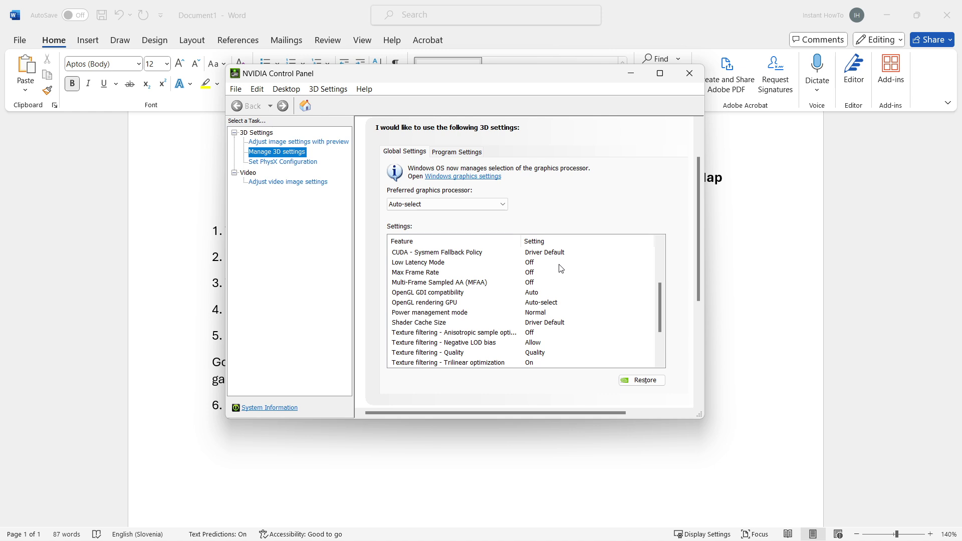
pyautogui.scroll(-2, 554, 271)
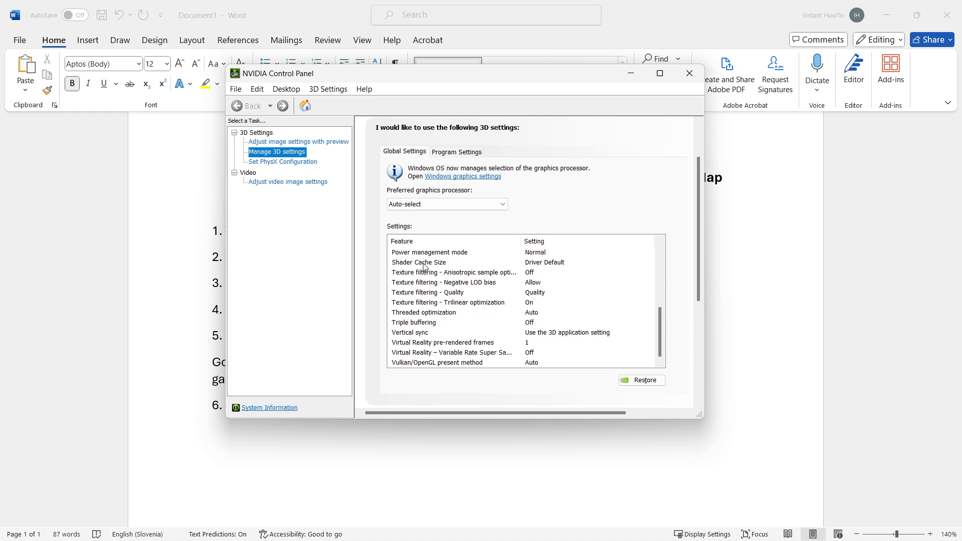
pyautogui.scroll(1, 423, 270)
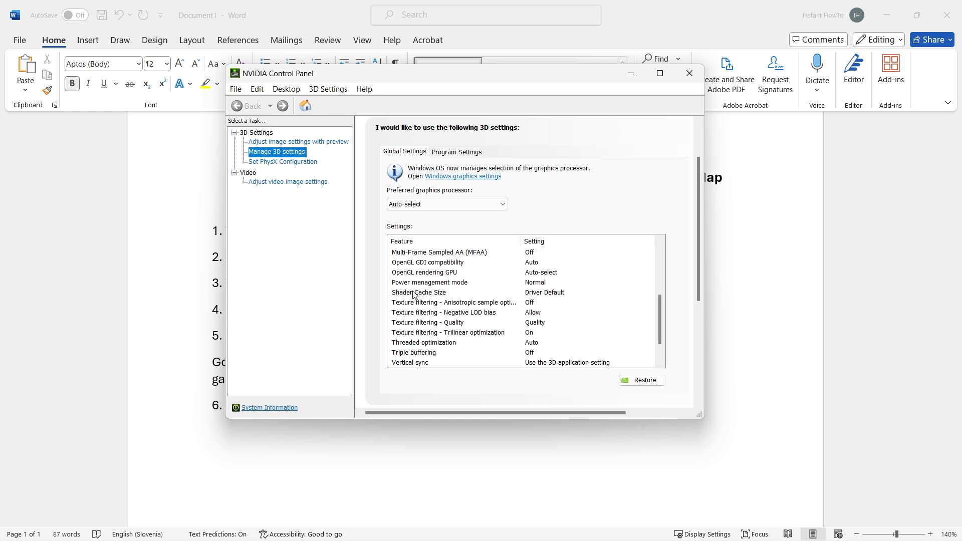
# Review the Shader Cache Size choices, keep Driver Default, and close NVIDIA Control Panel
pyautogui.click(414, 294)
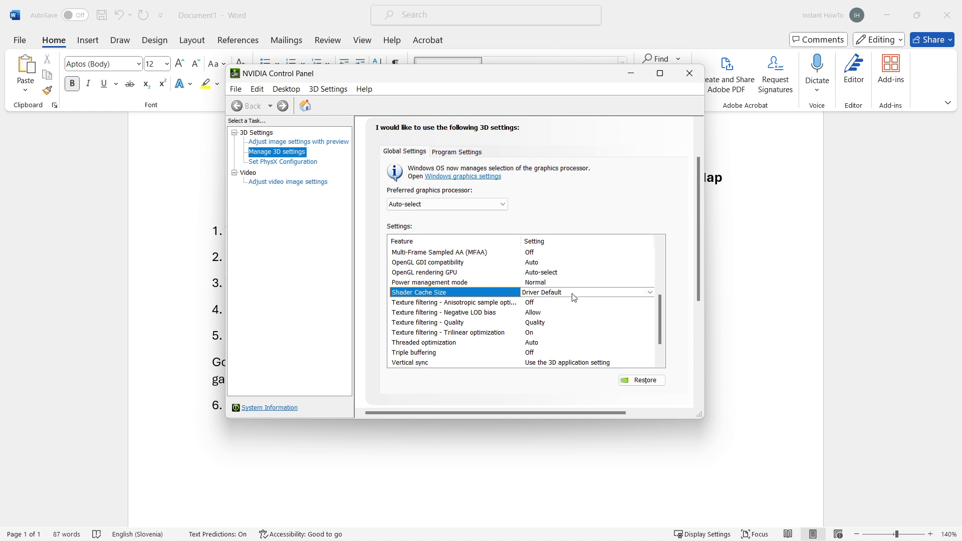
pyautogui.click(551, 294)
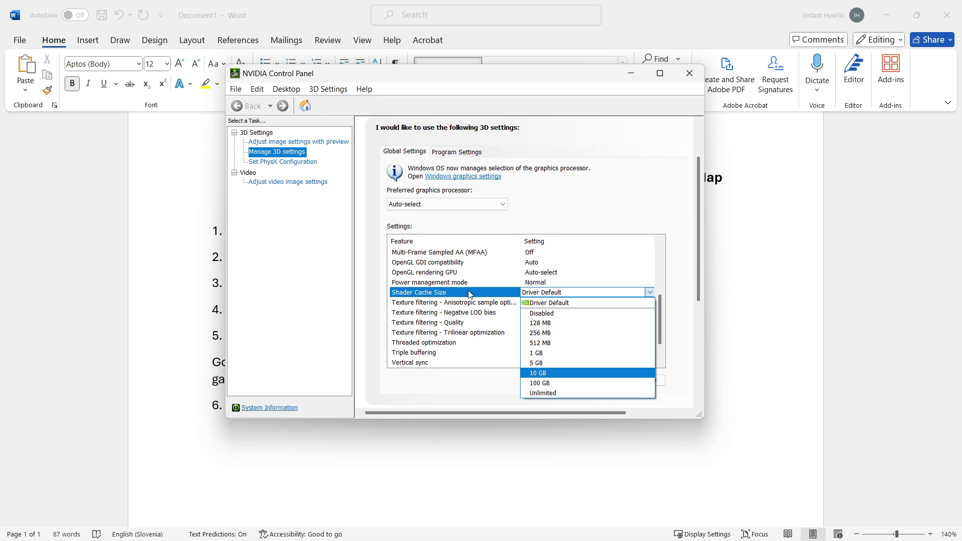
pyautogui.click(501, 293)
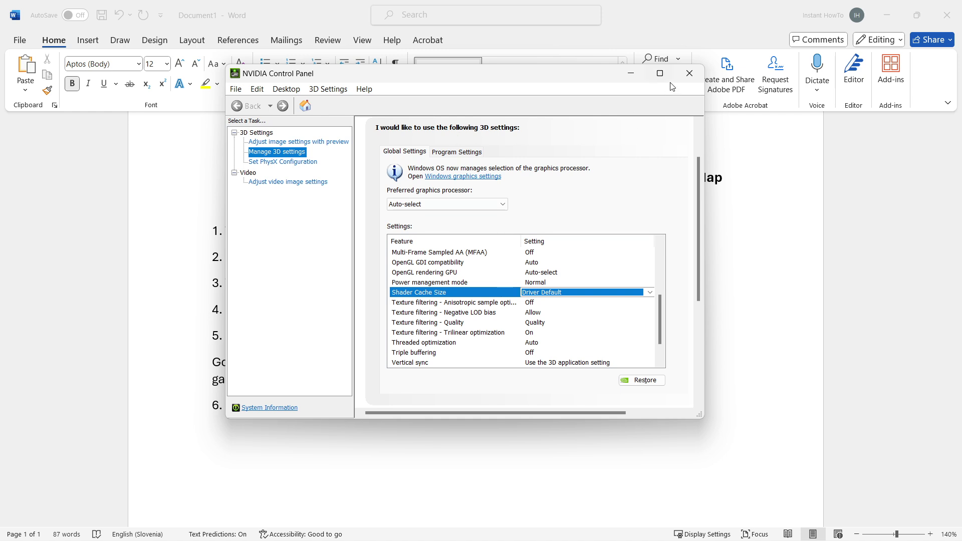
pyautogui.click(690, 73)
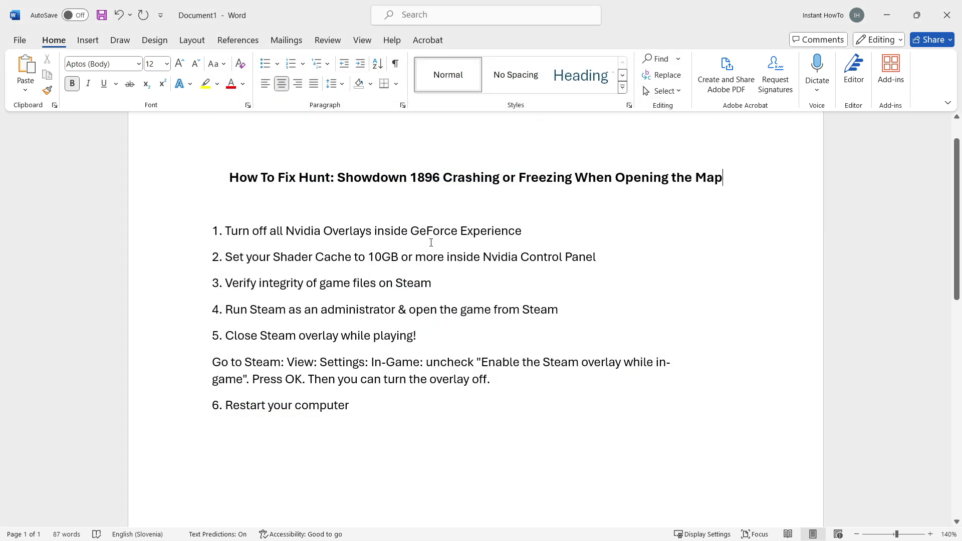
# Bring Steam forward, open Once Human's Library page, and bring up its sidebar context menu
pyautogui.click(370, 283)
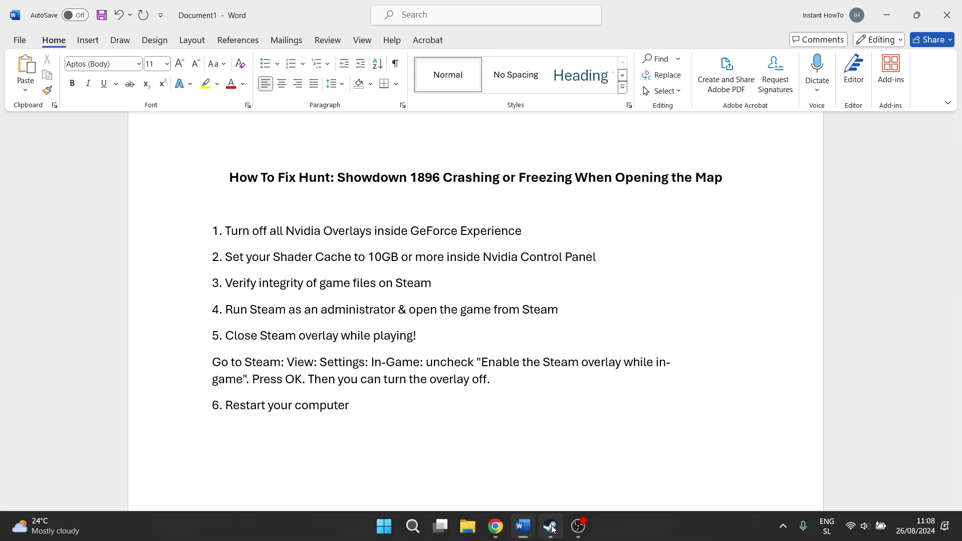
pyautogui.click(552, 528)
pyautogui.moveTo(84, 31)
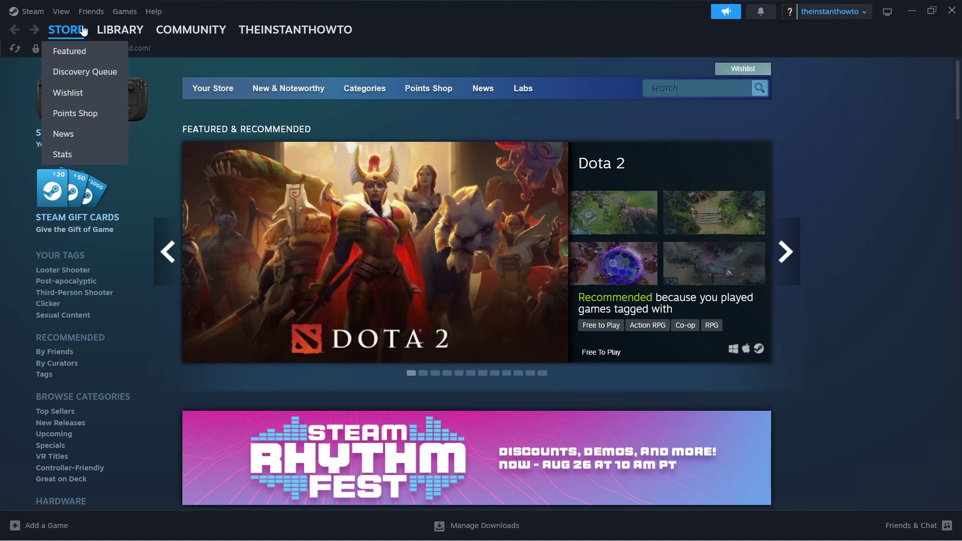
pyautogui.click(116, 32)
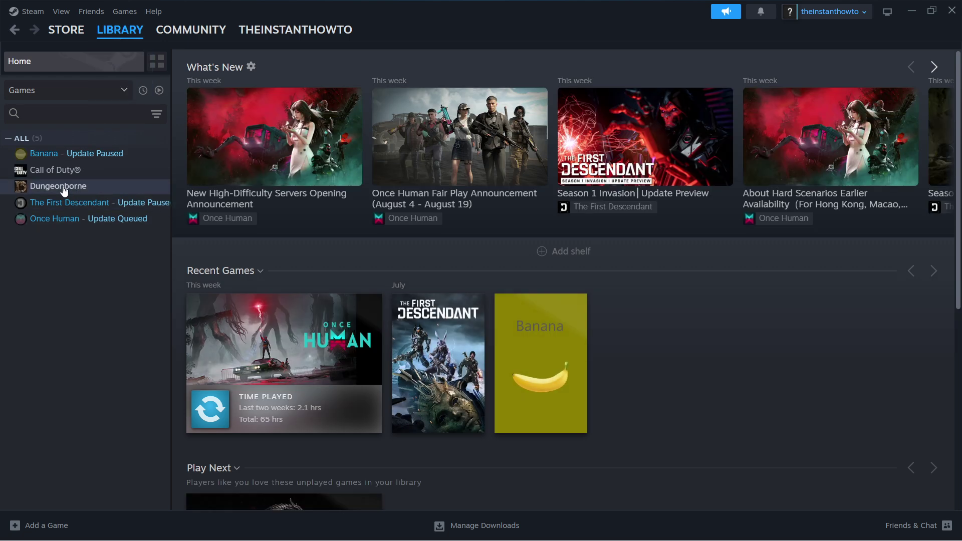
pyautogui.click(57, 223)
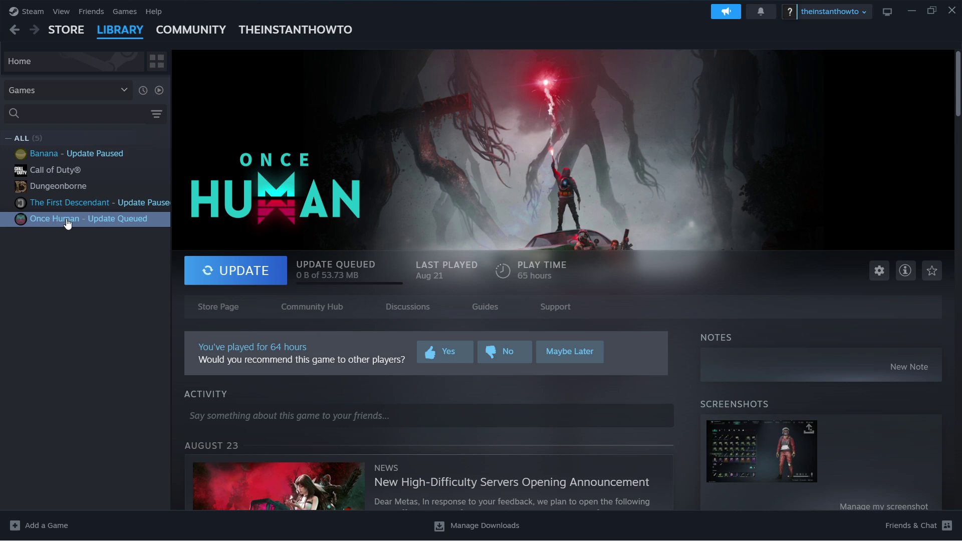
pyautogui.rightClick(67, 223)
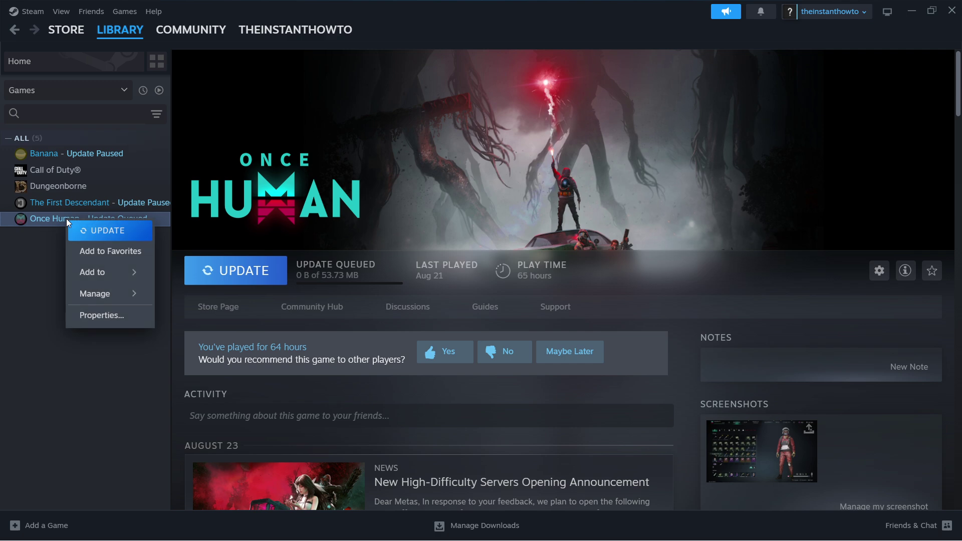
# View Once Human's Installed Files properties (56.26 GB, Verify integrity option), then close the dialog
pyautogui.click(126, 316)
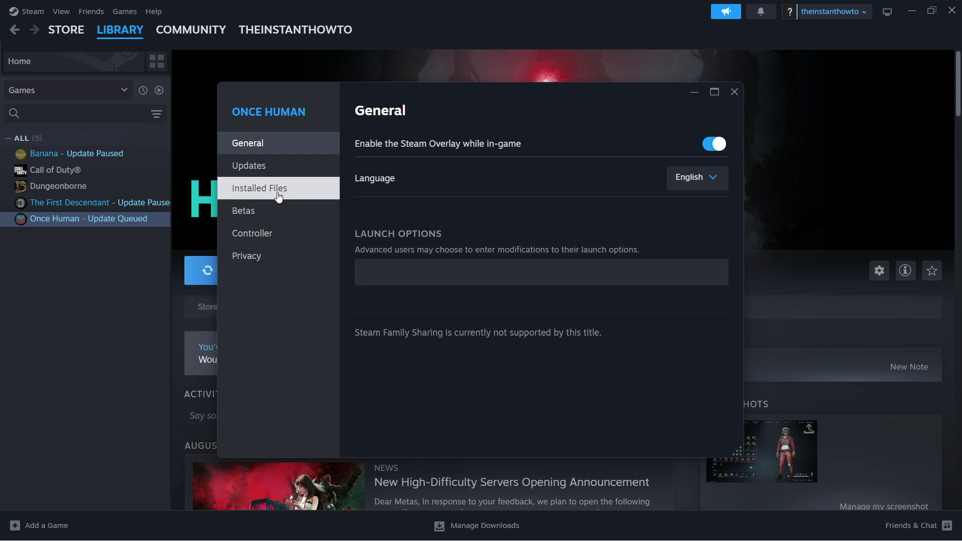
pyautogui.click(286, 192)
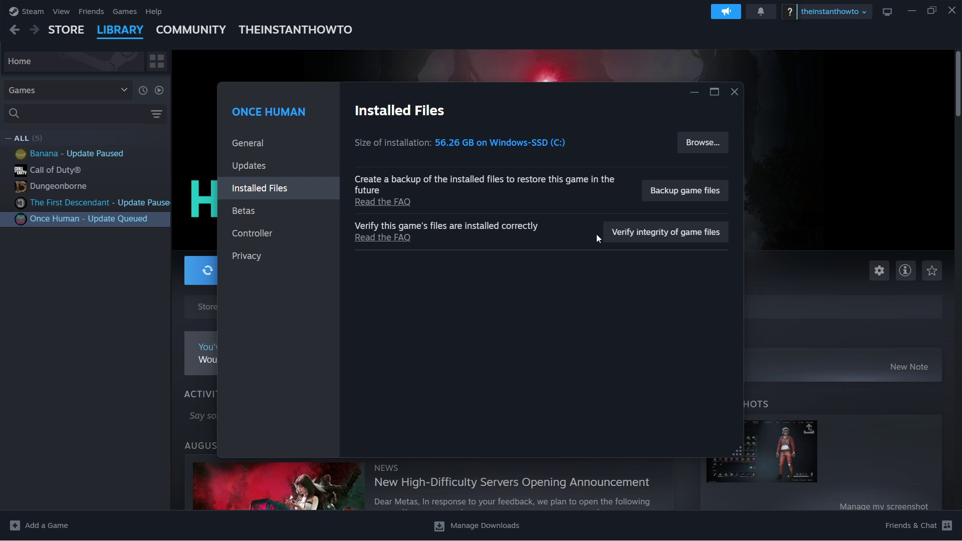
pyautogui.click(732, 98)
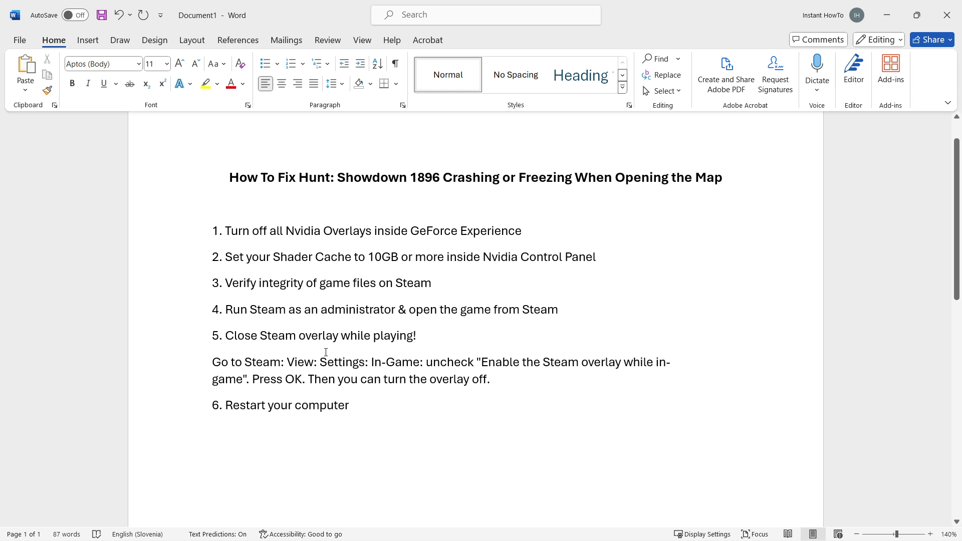
# In Steam Settings > In Game, switch off 'Enable the Steam Overlay while in-game' and close Settings
pyautogui.click(551, 527)
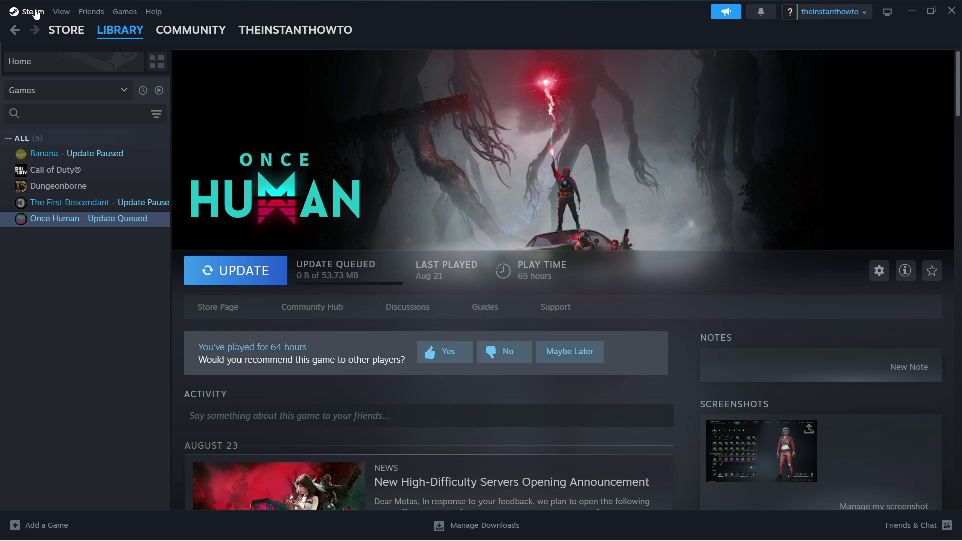
pyautogui.click(26, 12)
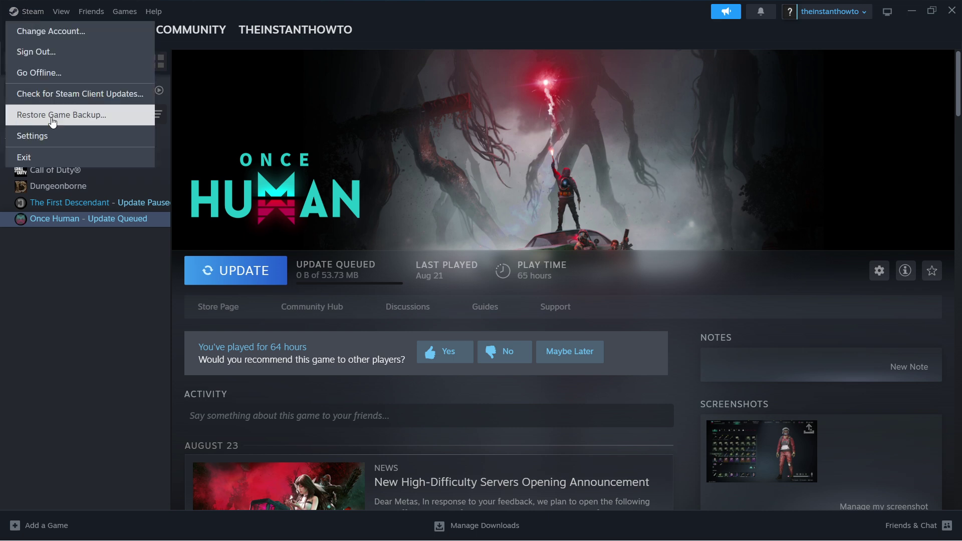
pyautogui.click(54, 136)
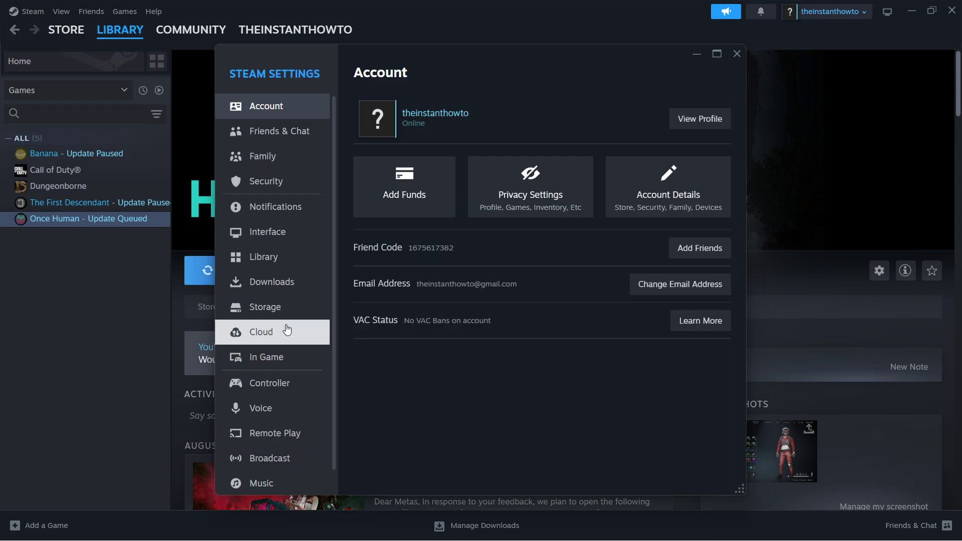
pyautogui.scroll(-1, 266, 353)
pyautogui.scroll(1, 266, 353)
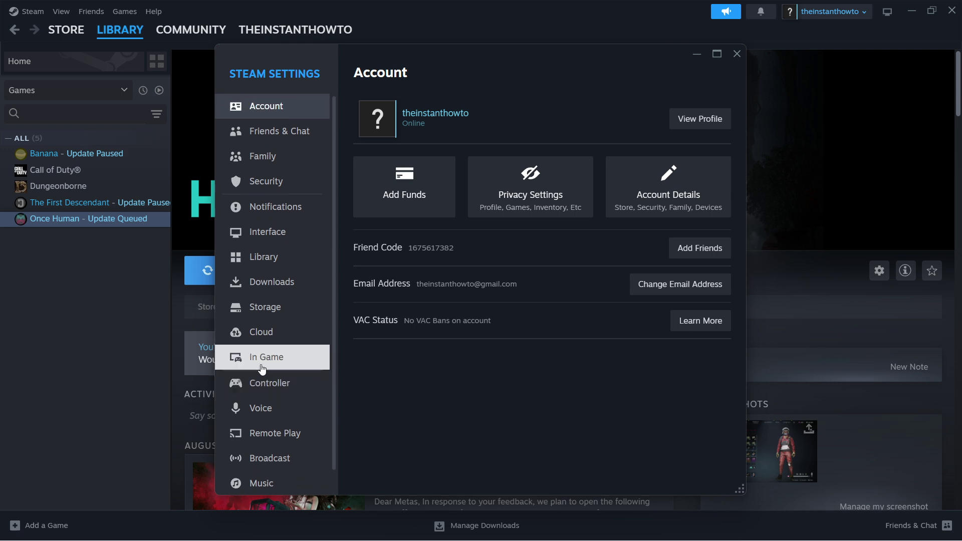
pyautogui.click(264, 362)
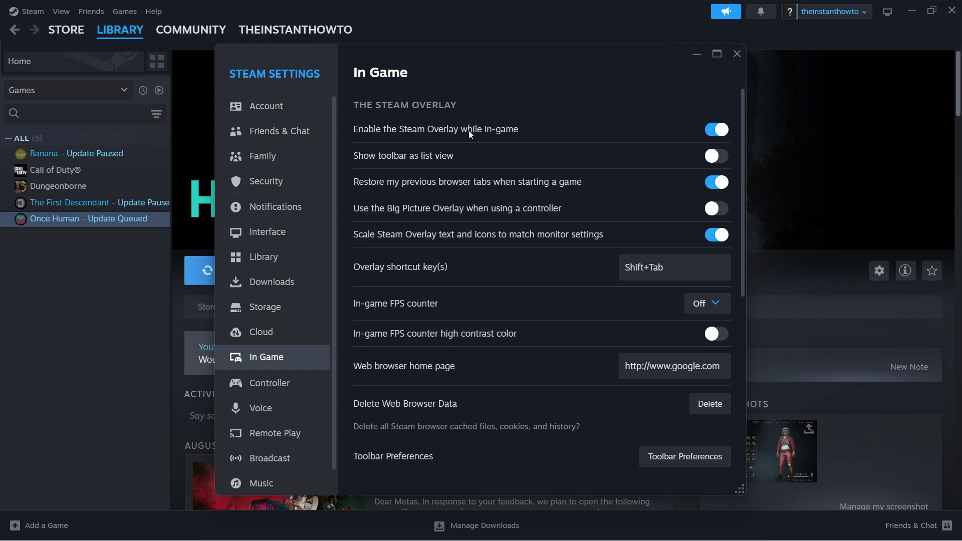
pyautogui.click(714, 131)
pyautogui.click(737, 55)
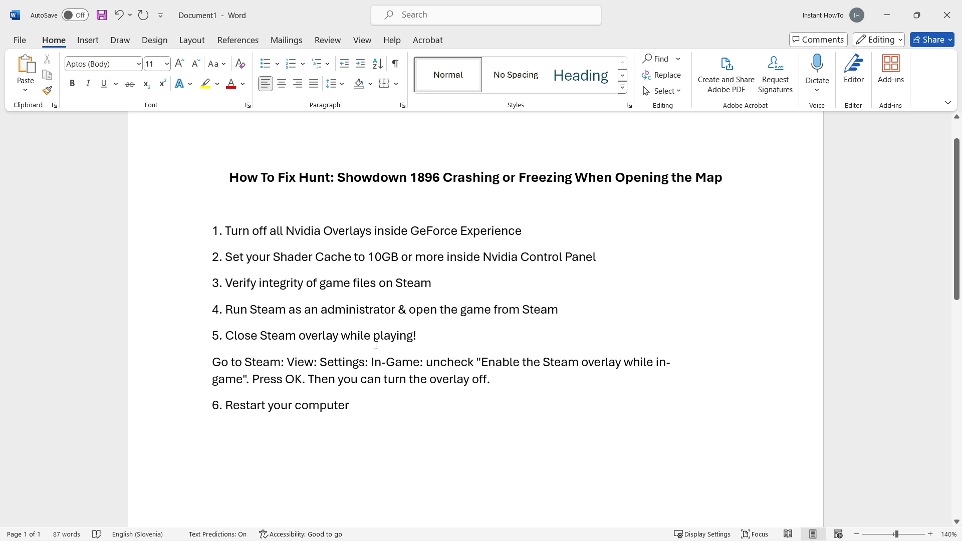
pyautogui.scroll(-1, 350, 396)
pyautogui.scroll(1, 370, 381)
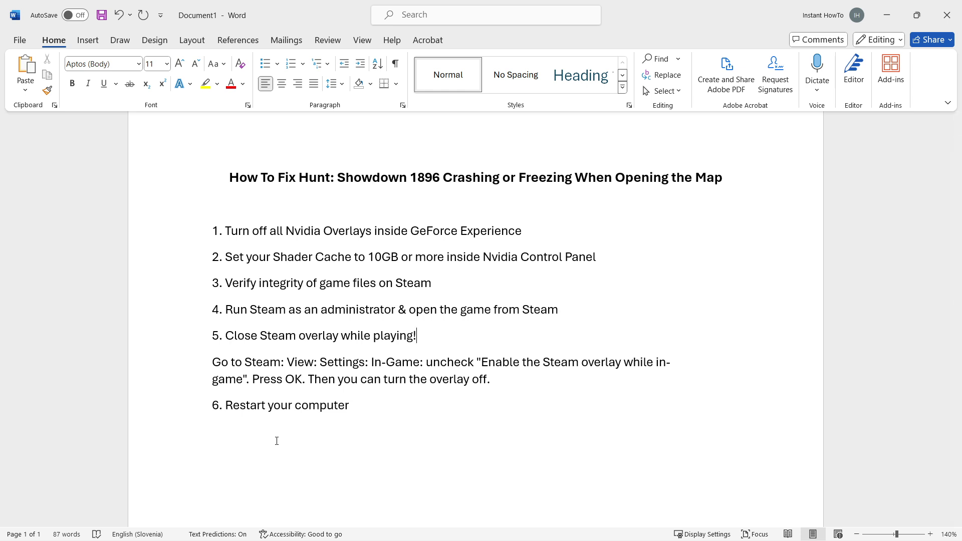
pyautogui.scroll(1, 277, 441)
pyautogui.scroll(-1, 406, 416)
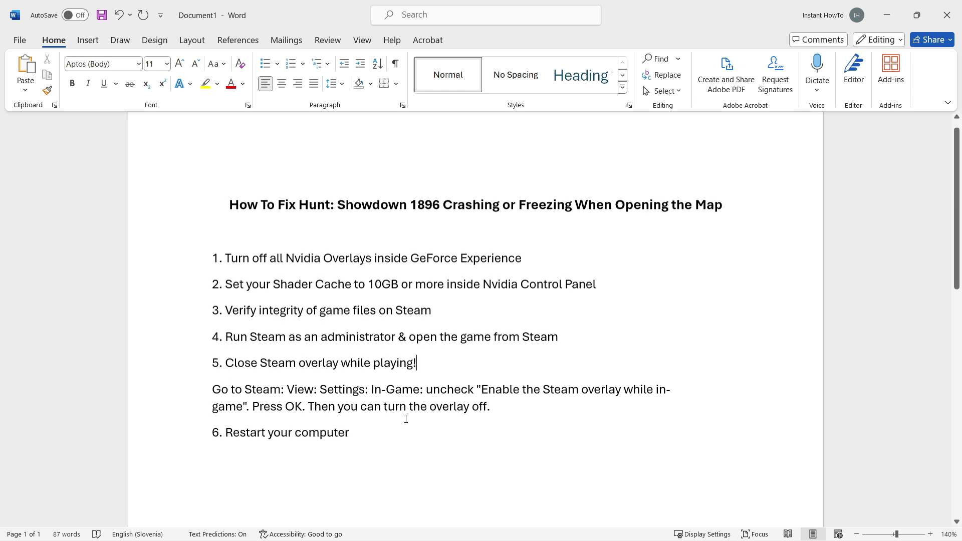